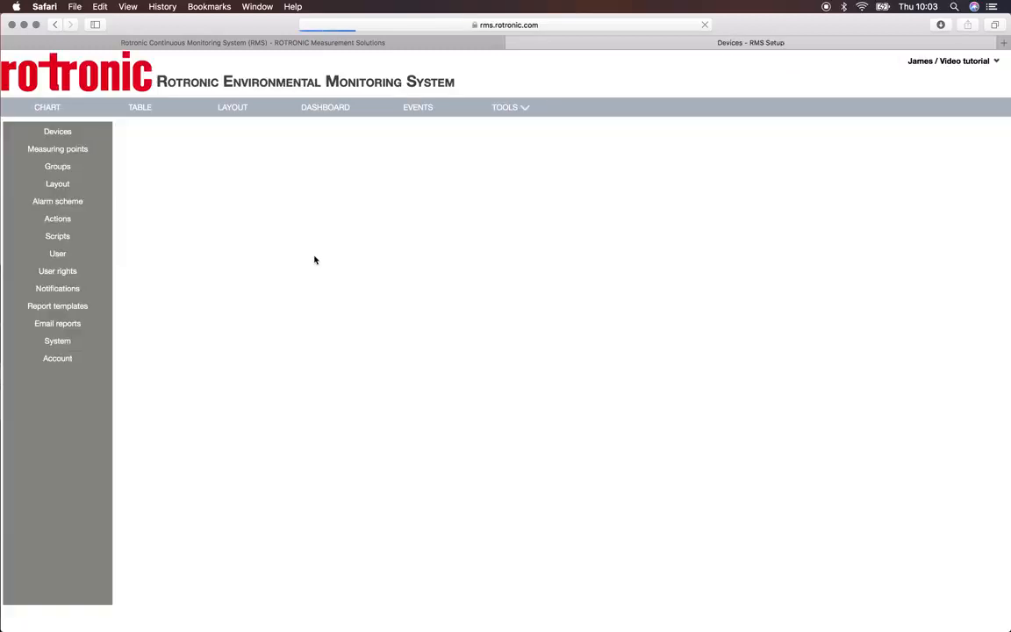
Step: Create a new alarm scheme named "Fridge monitoring 2...8°C"
click(61, 204)
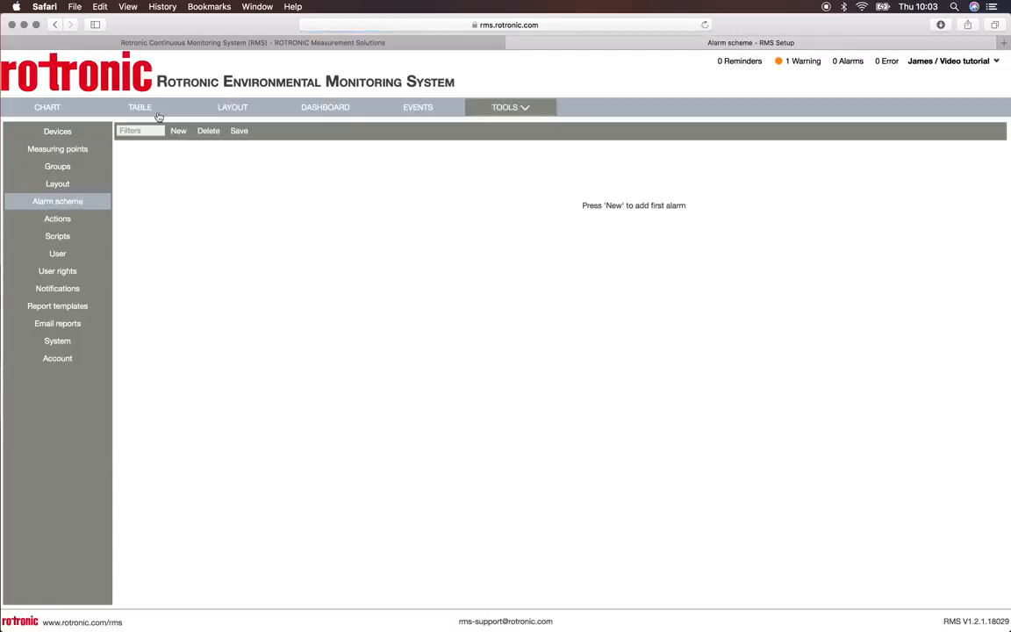
click(179, 131)
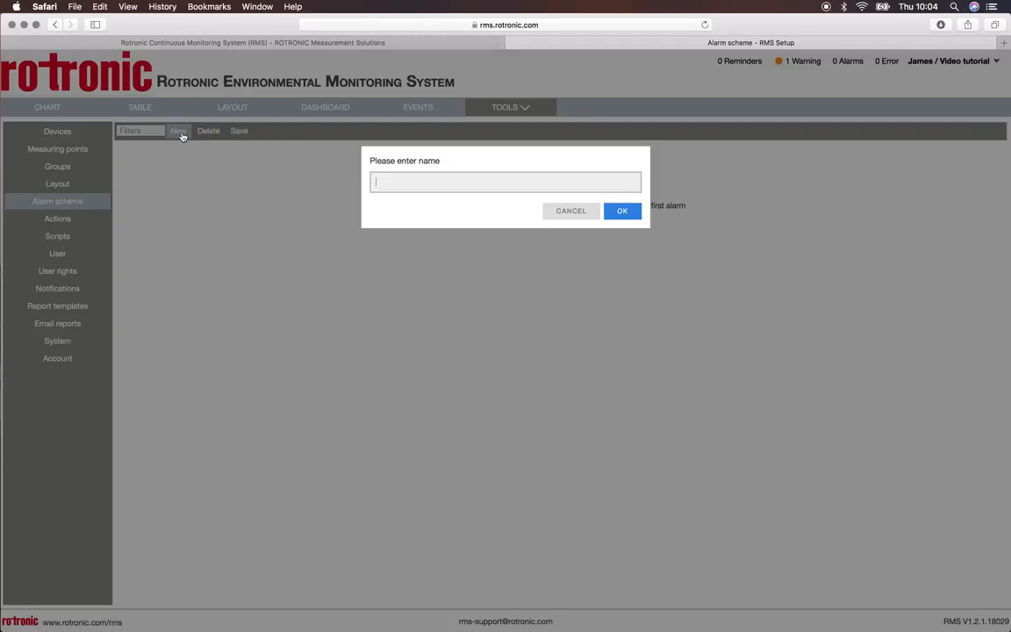
text(Fridge monitoring 2...8°C)
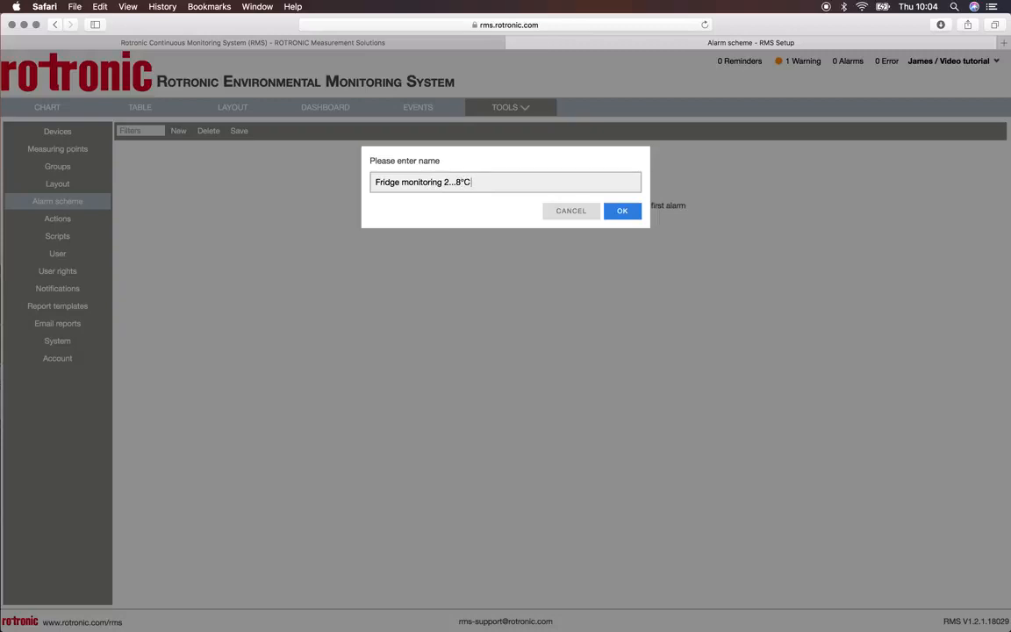
click(617, 212)
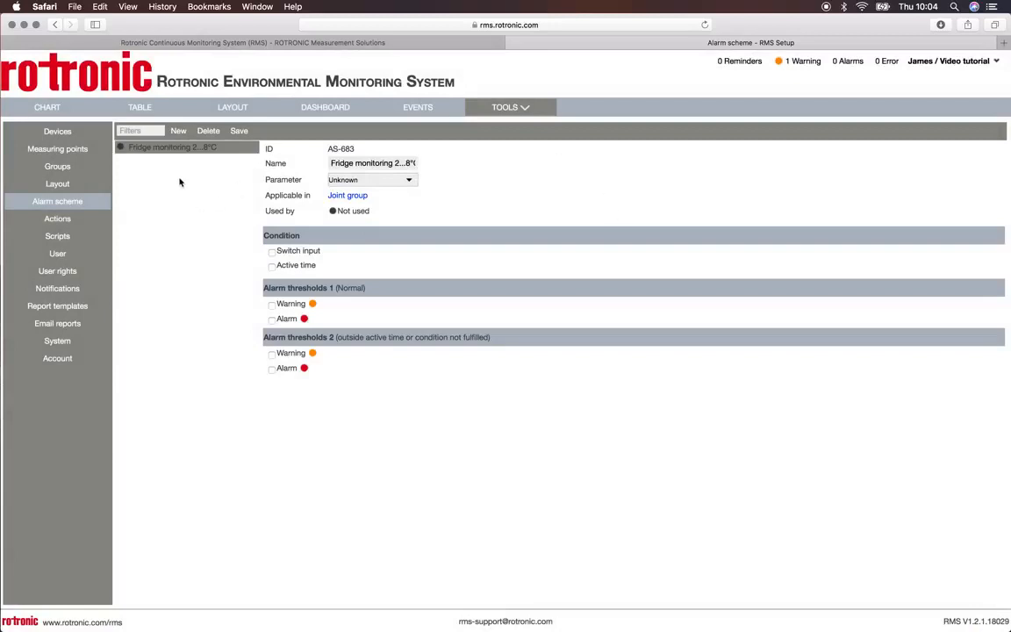
Step: Set the alarm scheme's parameter to Temperature and make it applicable in the Europe group
click(366, 180)
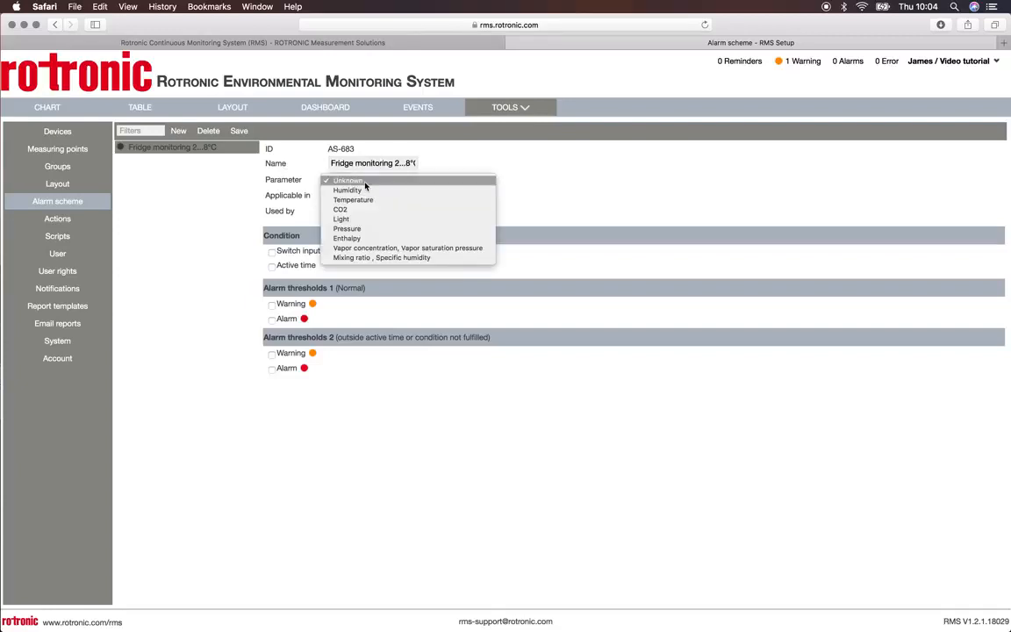
click(366, 201)
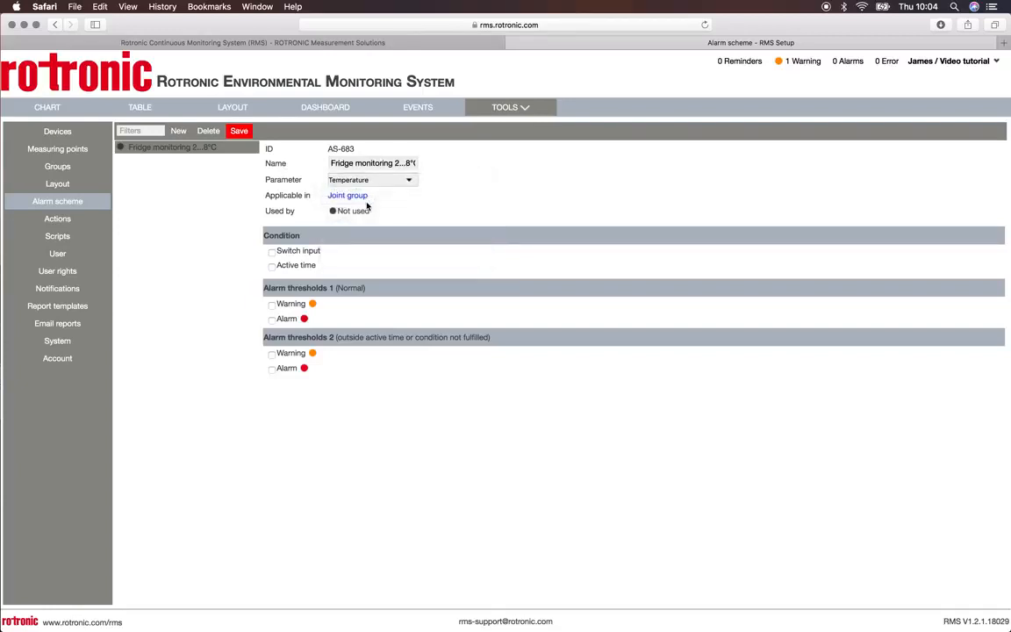
click(346, 198)
click(381, 193)
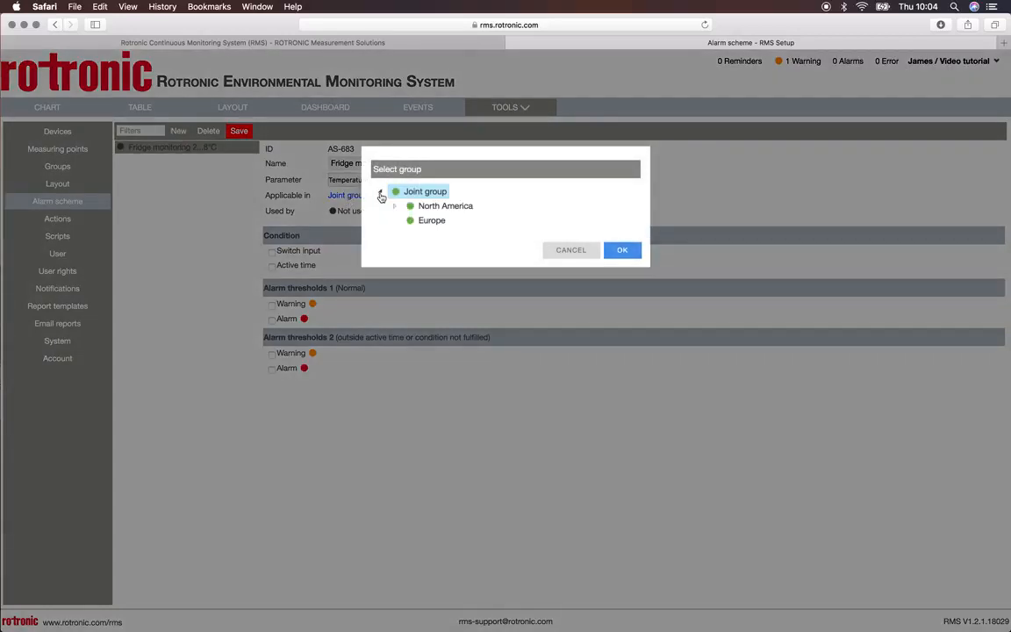
click(433, 223)
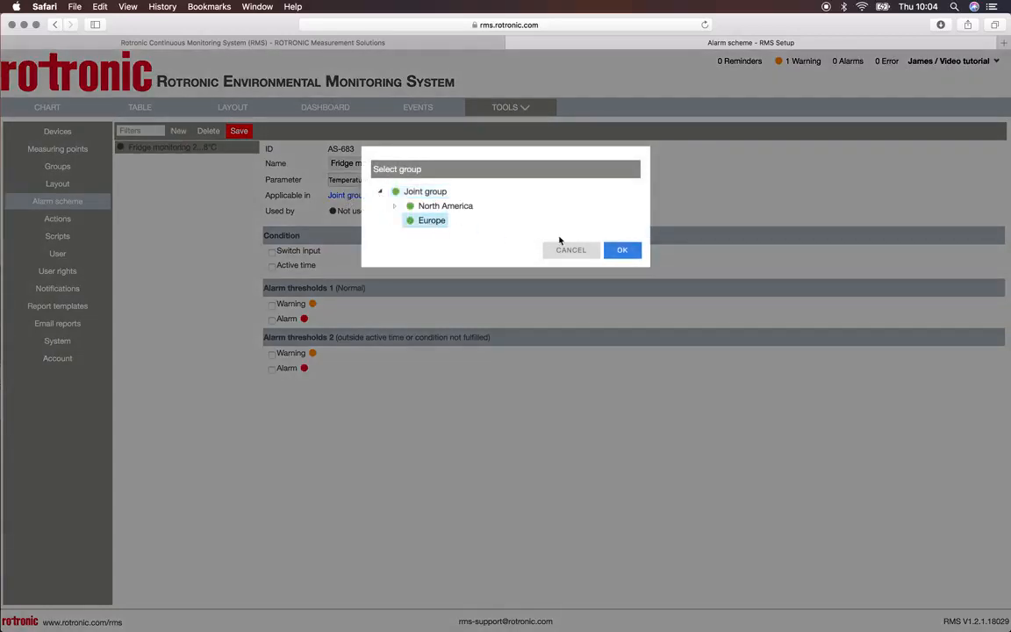
click(623, 251)
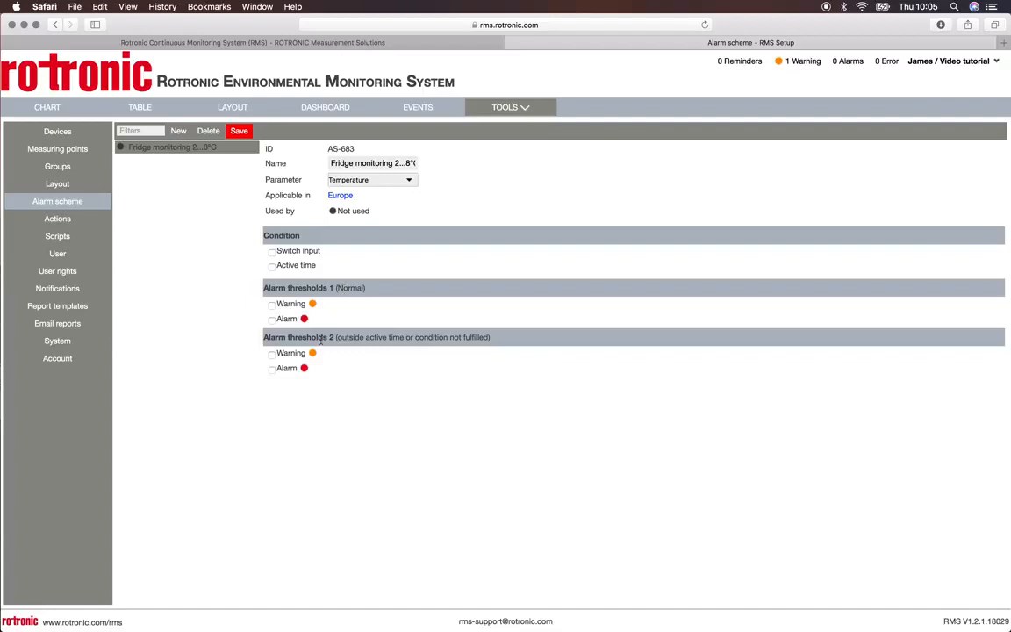
Step: Enable the warning under Alarm thresholds 1 with lower limit 3 and upper limit 7, keeping its action as Not used
click(274, 306)
click(361, 321)
click(344, 321)
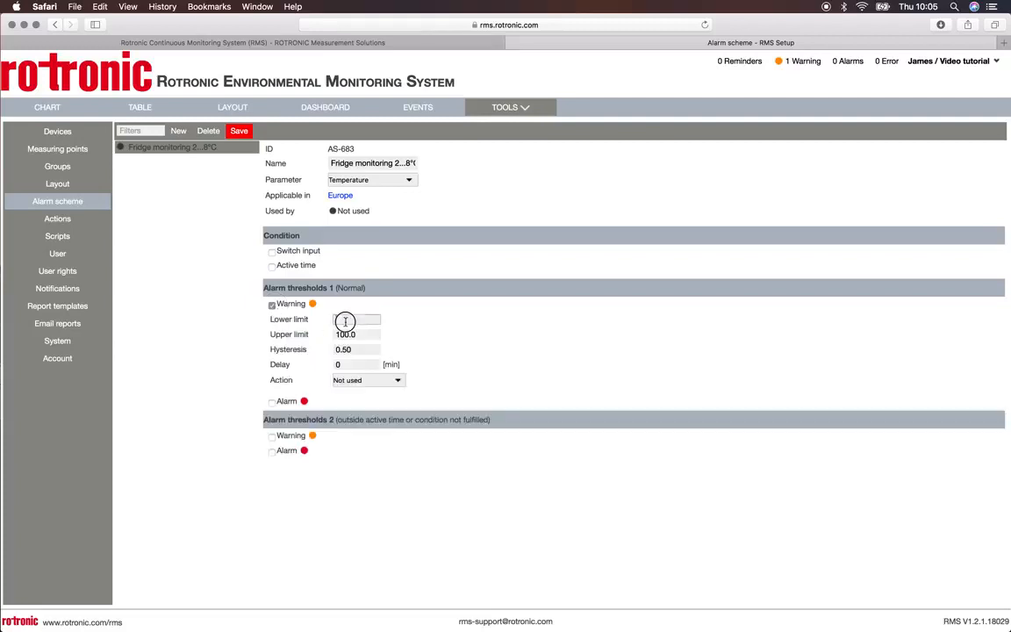
text(3)
click(347, 333)
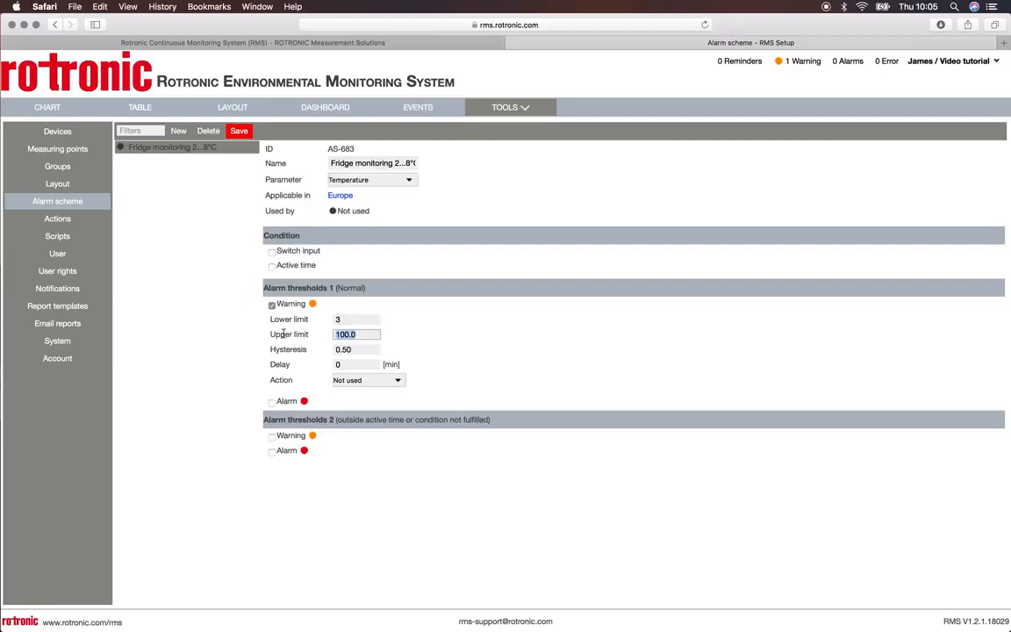
text(7)
click(388, 380)
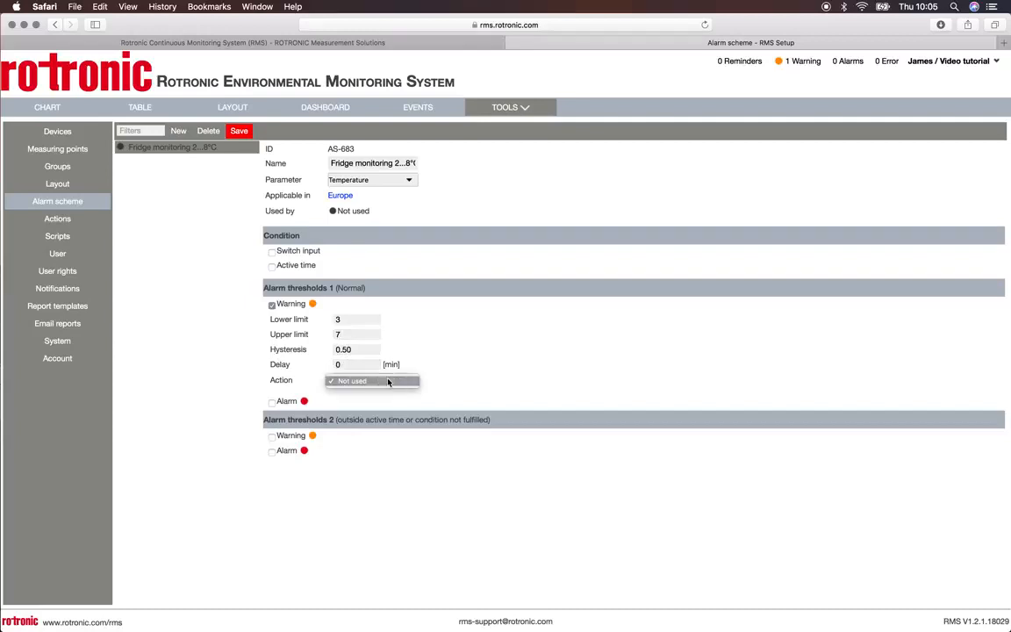
click(388, 381)
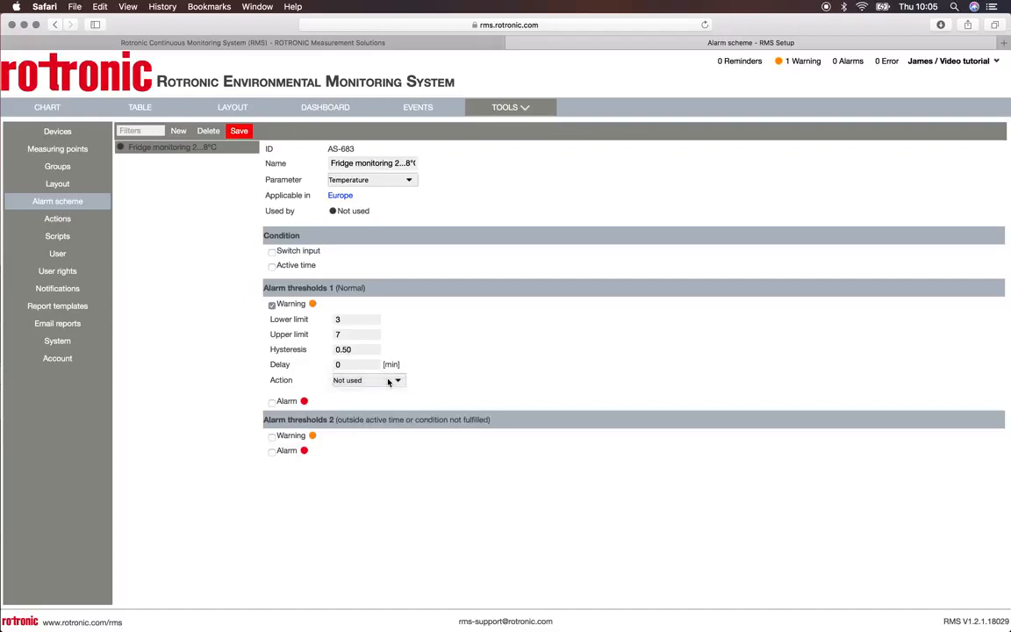
Step: Enable the alarm under Alarm thresholds 1 with lower limit 2 and upper limit 8, and save the scheme
click(272, 403)
click(343, 418)
text(2)
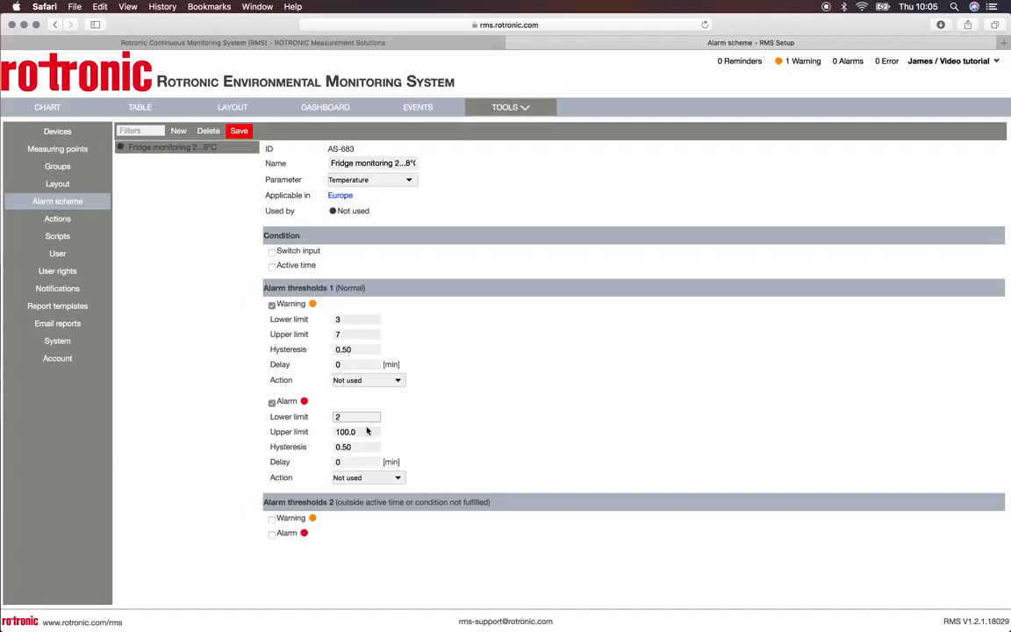
key(Tab)
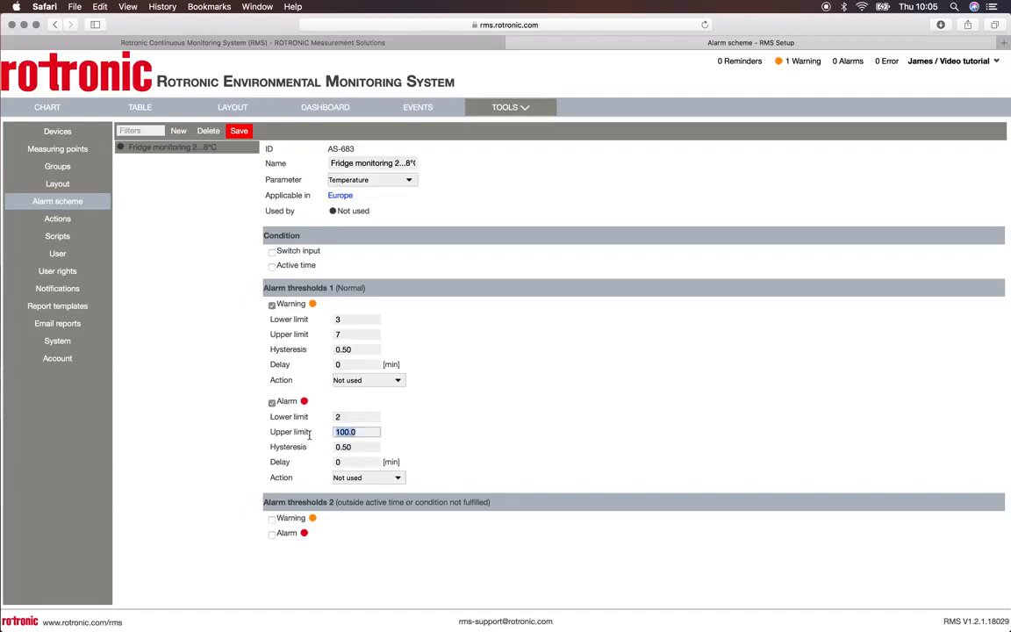
text(8)
click(239, 131)
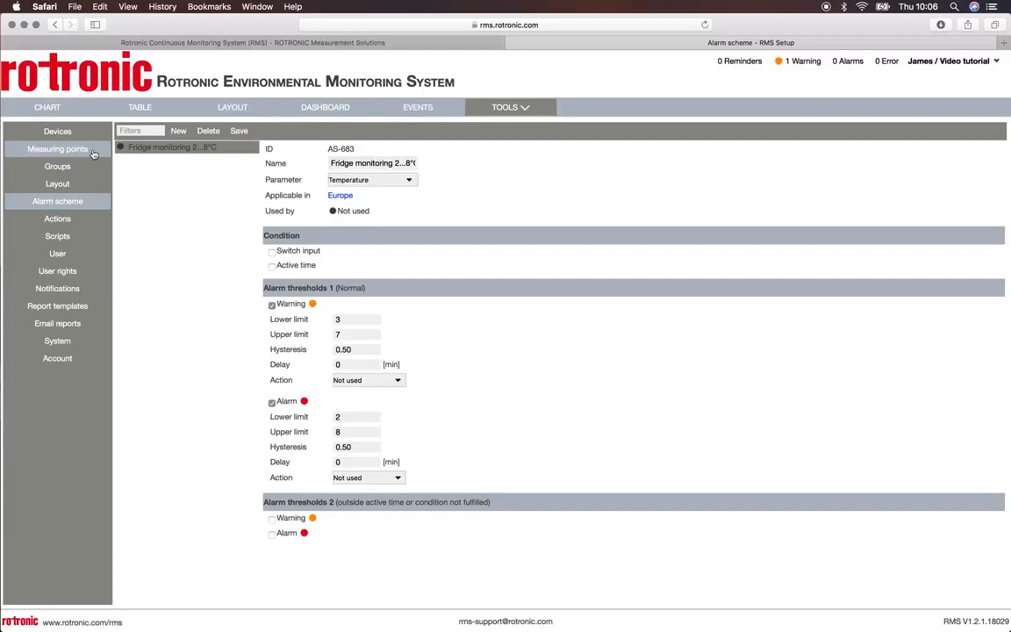
Step: Switch the Europe temperature measuring point's alarm mode to Alarm scheme, assign "Fridge monitoring 2...8°C" and save
click(58, 150)
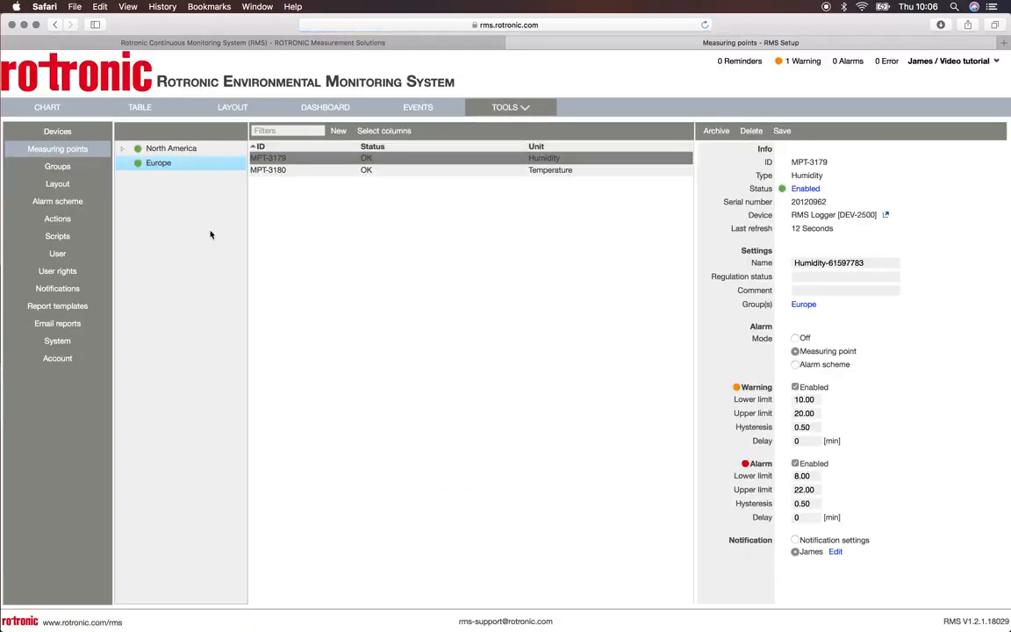
click(544, 171)
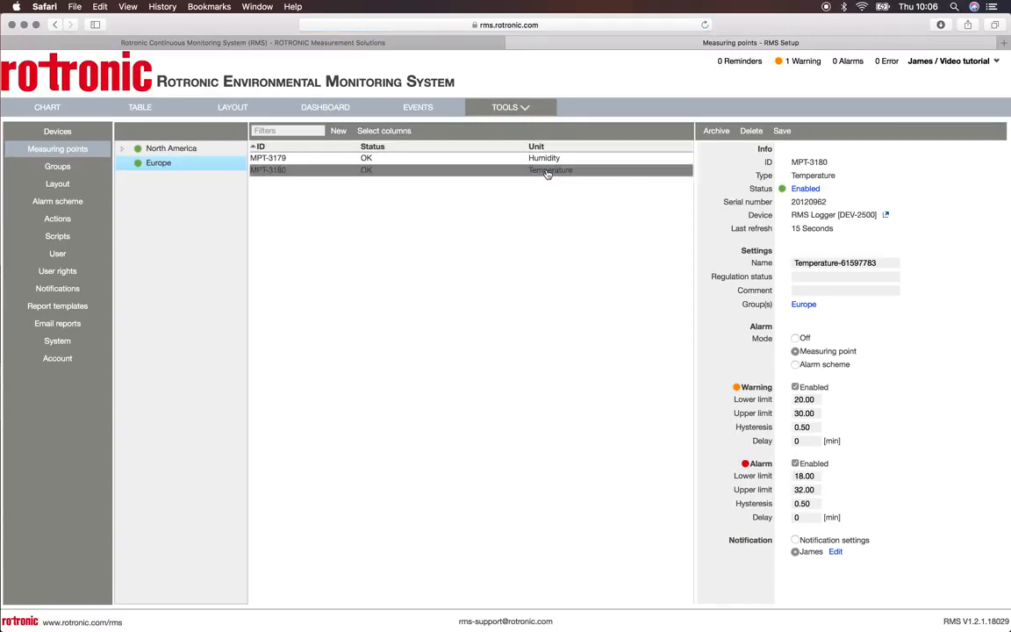
click(795, 365)
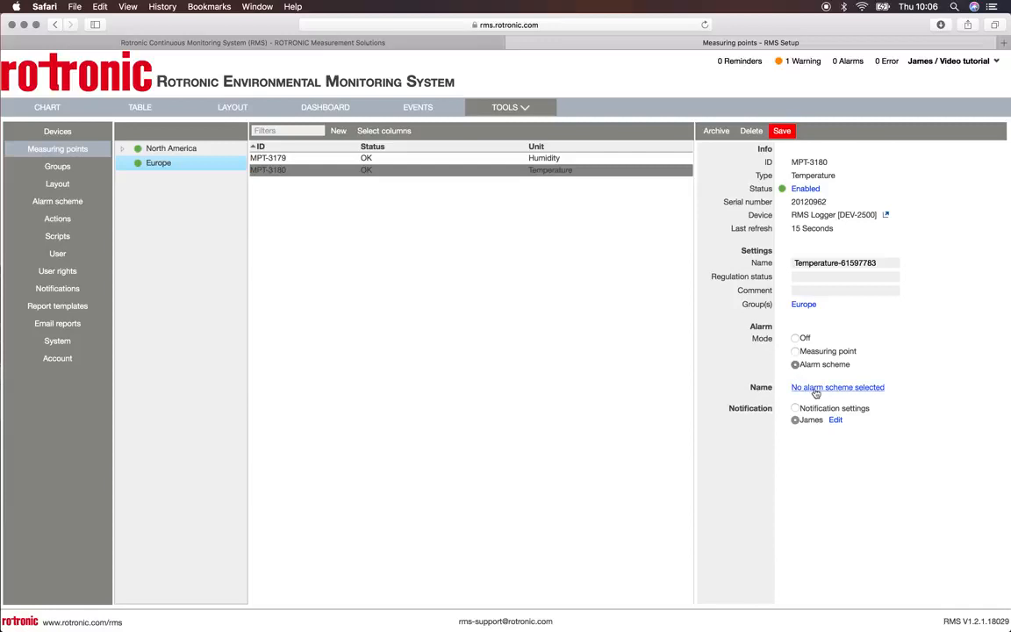
click(815, 390)
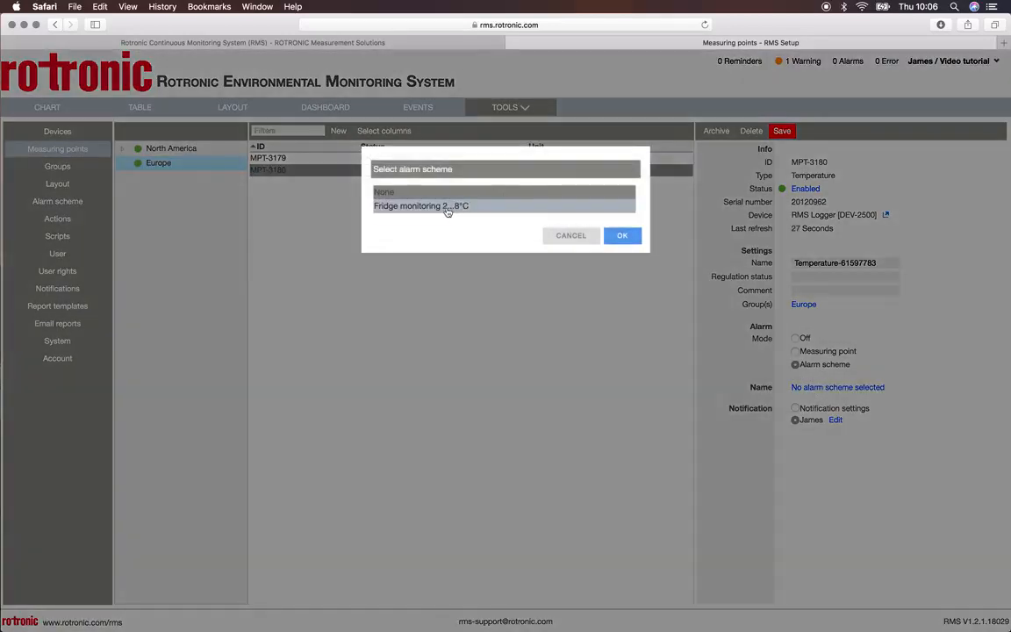
click(446, 211)
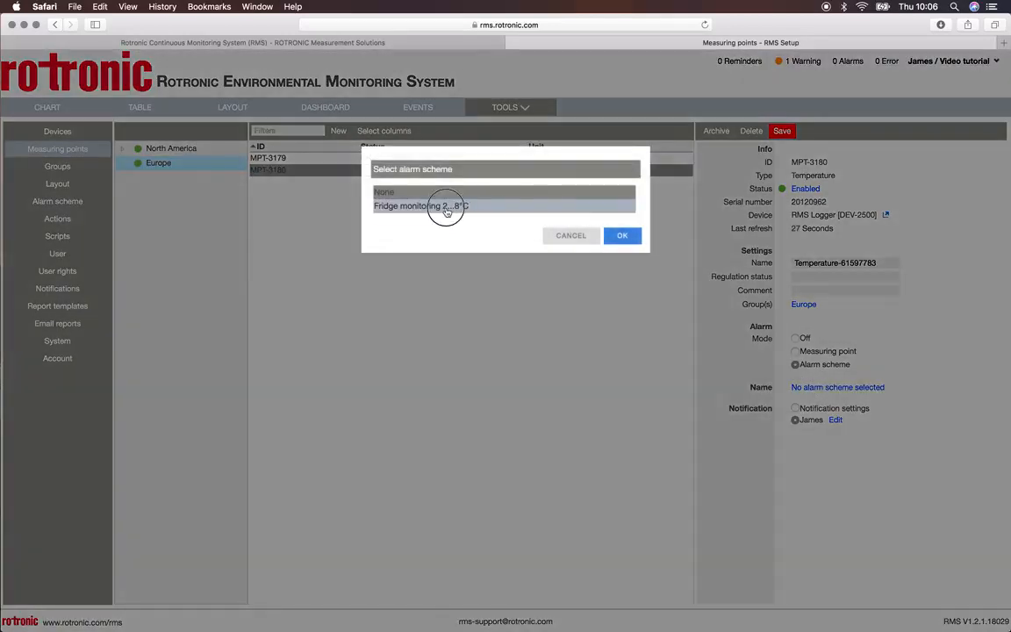
click(621, 237)
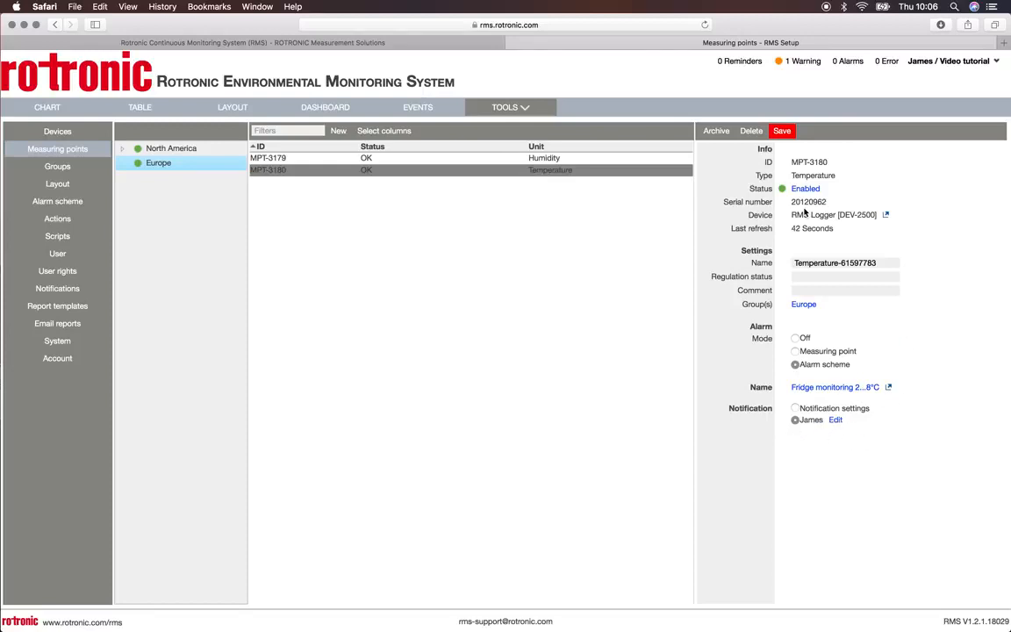
click(783, 131)
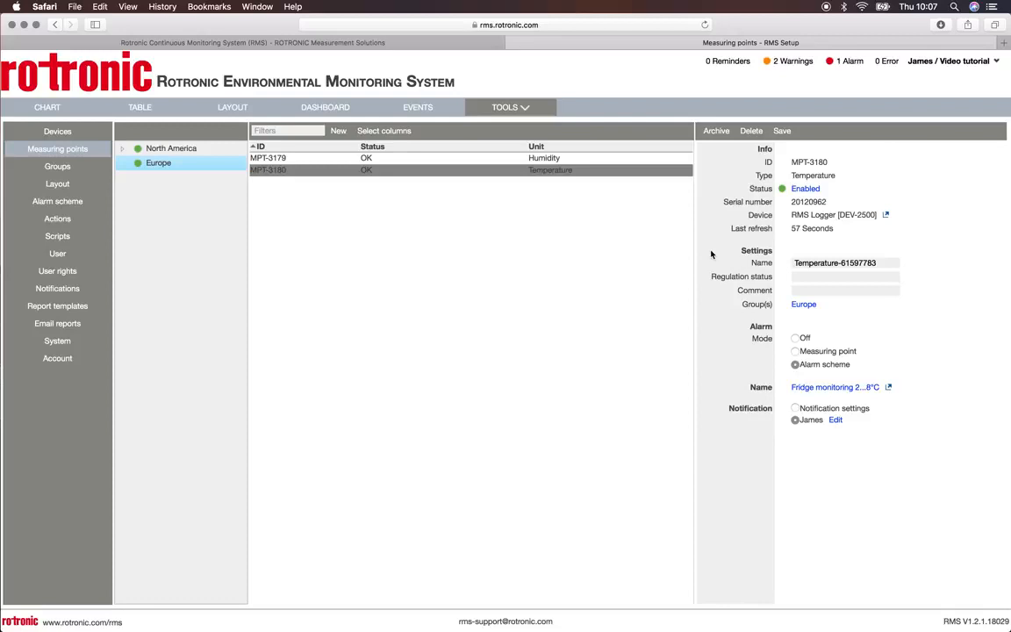
Step: Examine the most recent alarm and warning limits on the Europe group's temperature chart at close range
click(68, 115)
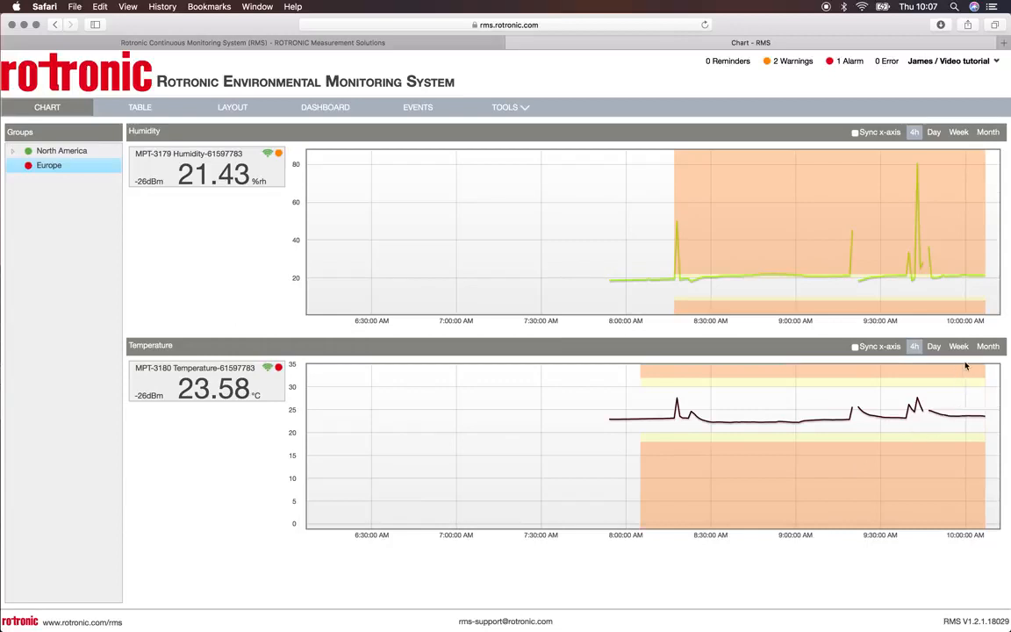
drag(976, 369, 998, 542)
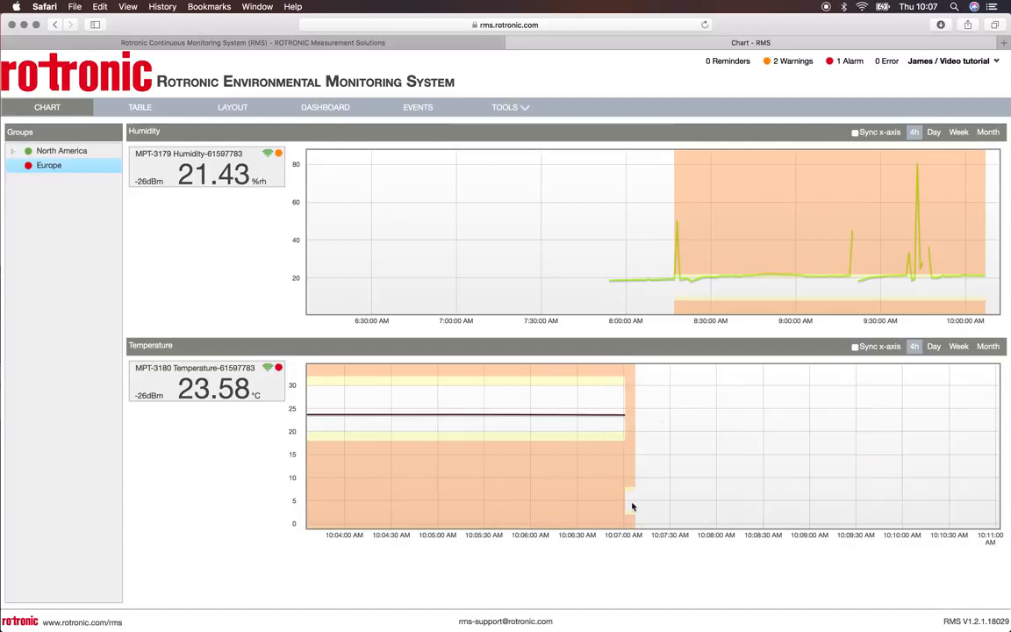
mouse_move(629, 412)
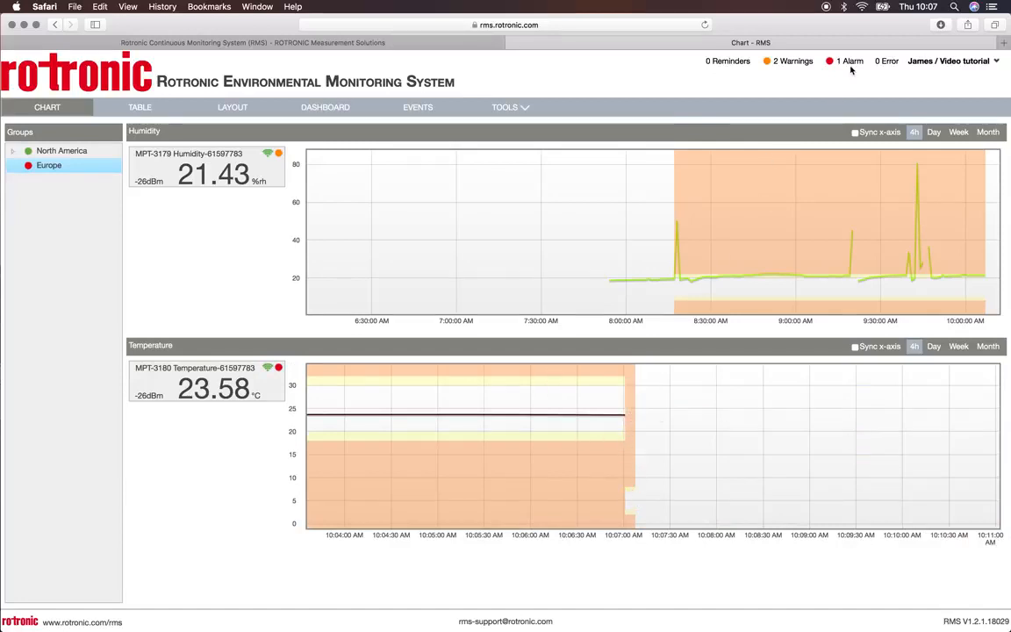